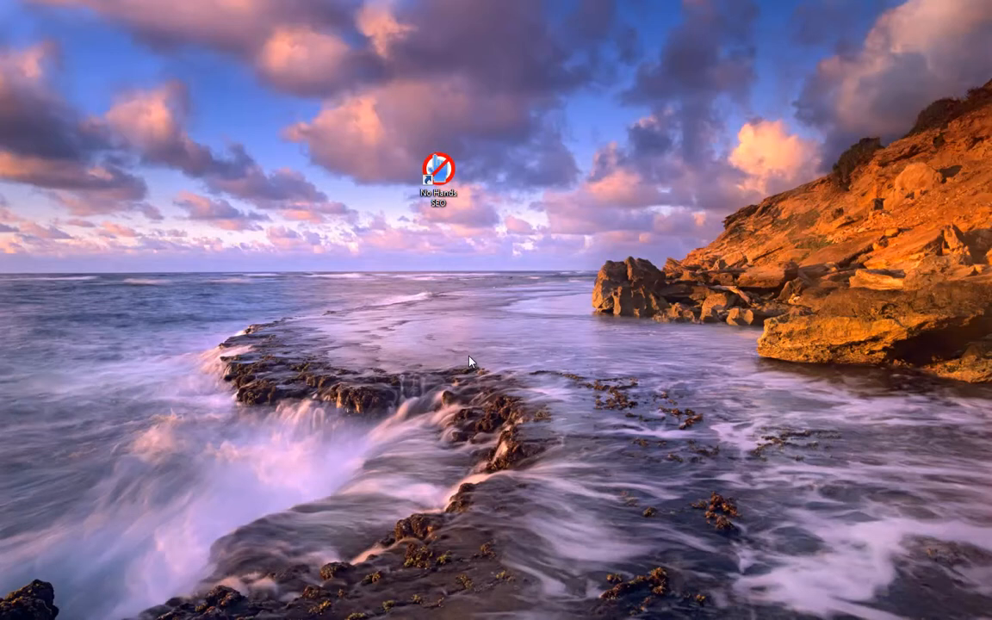
Step: Launch No Hands SEO and enter nohandsseo.com as the profile's full address
left_click(440, 183)
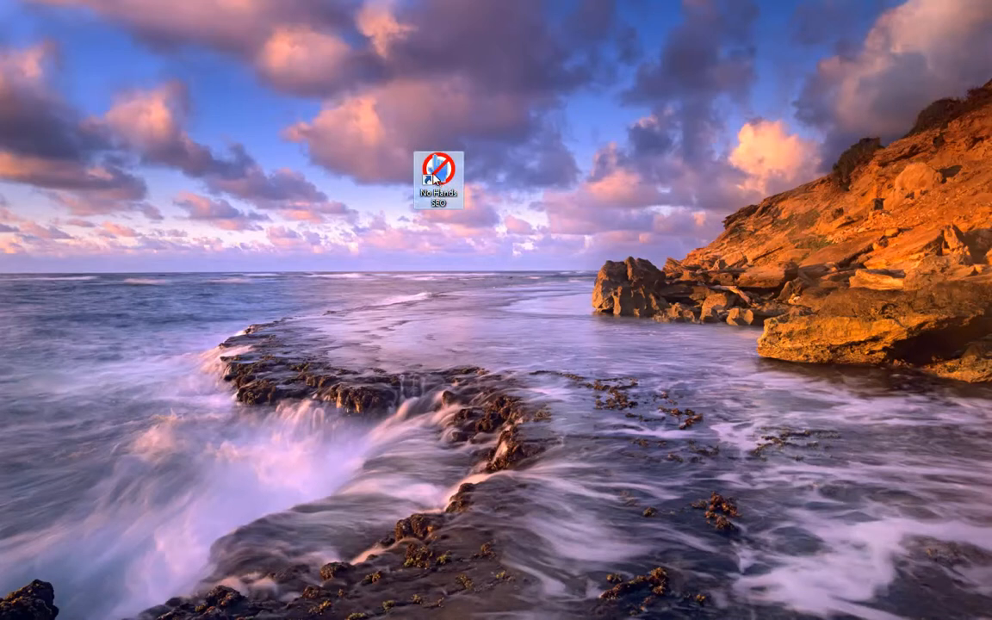
double_click(440, 181)
left_click_drag(248, 31, 316, 102)
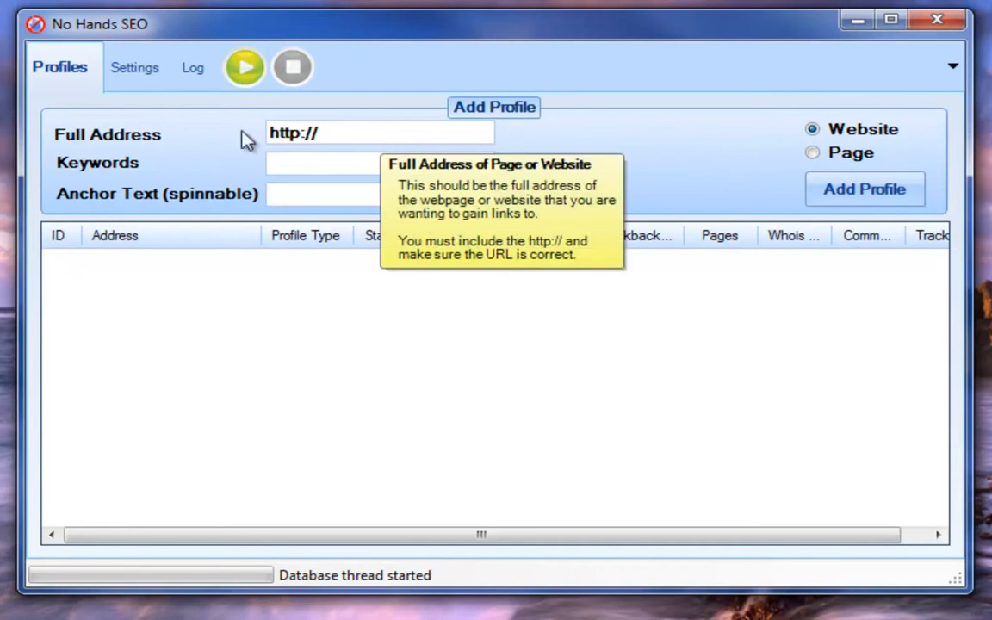
type("nohandsseo.com")
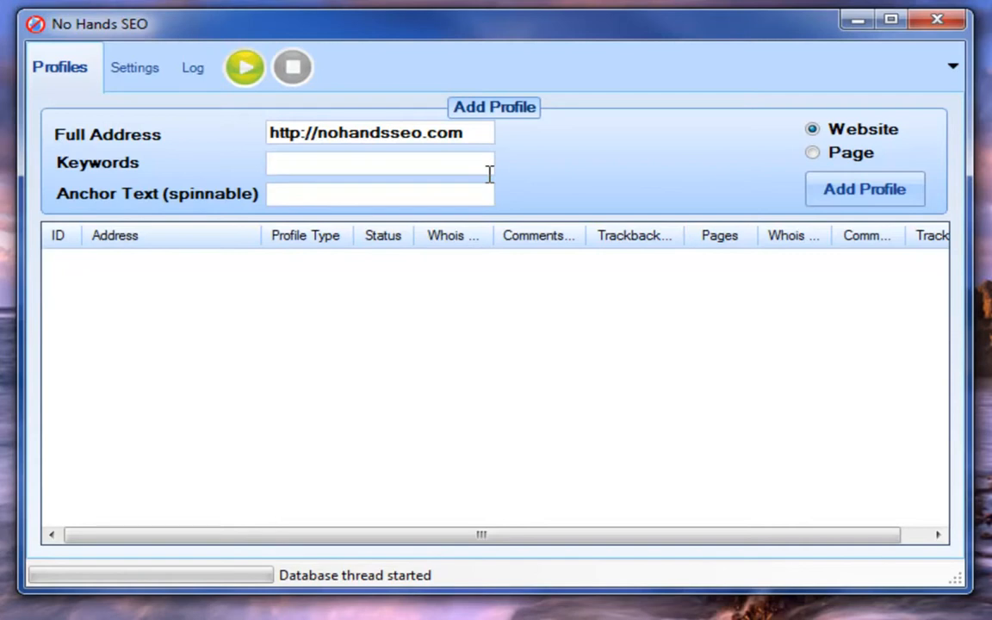
Step: Enter the keywords auto seo, auto backlinking, auto blog commenting, auto trackbacks, auto whois separated by commas
type("auto seo")
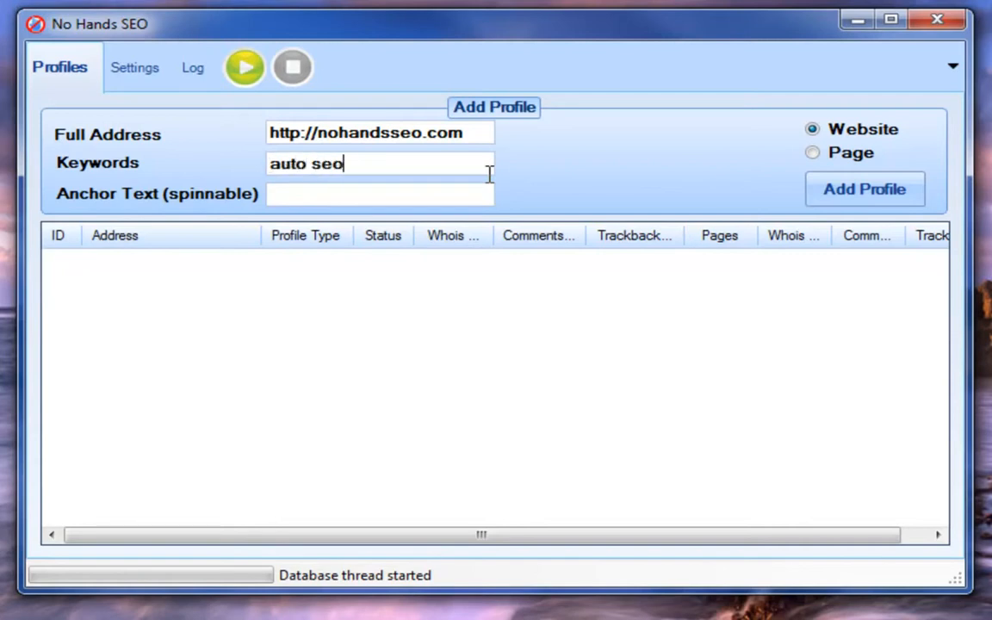
type(".auto backlink")
type("ing.auto")
type(" blog ca")
key("BackSpace")
type("ommenting")
type(".auto trackba")
type("cks, auto whois")
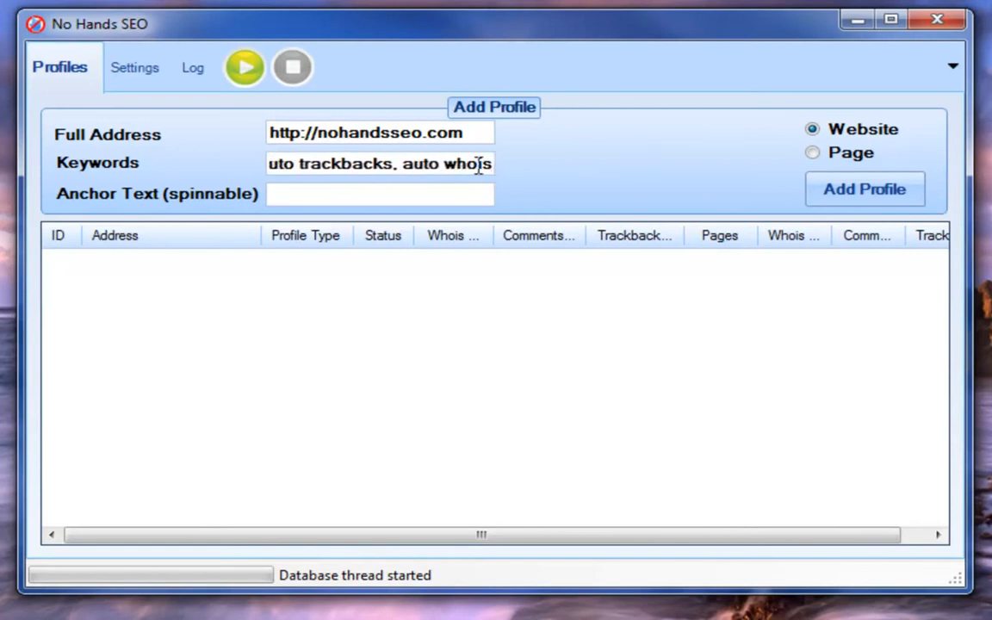
Step: Check the separators between the entries in the Keywords field
mouse_move(399, 169)
left_click_drag(420, 160, 507, 162)
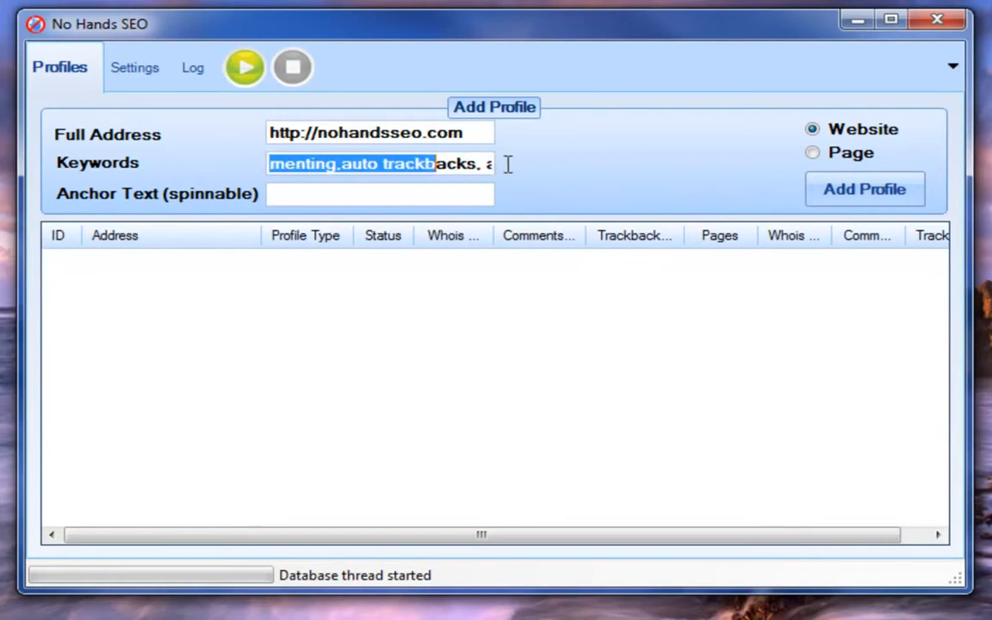
left_click_drag(336, 166, 340, 169)
left_click_drag(474, 166, 487, 169)
left_click_drag(335, 166, 342, 165)
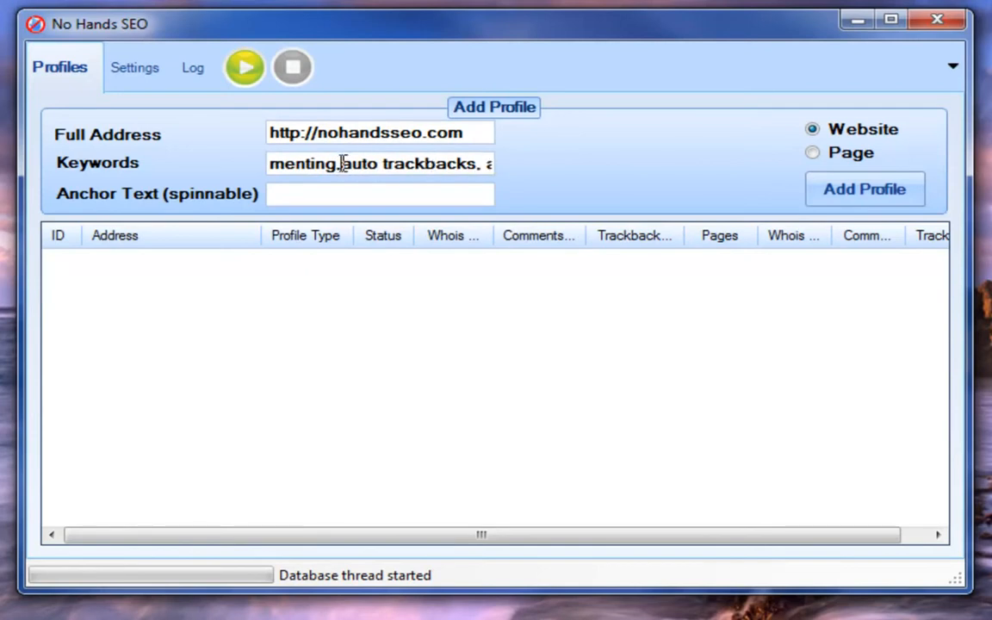
left_click(484, 166)
key("BackSpace")
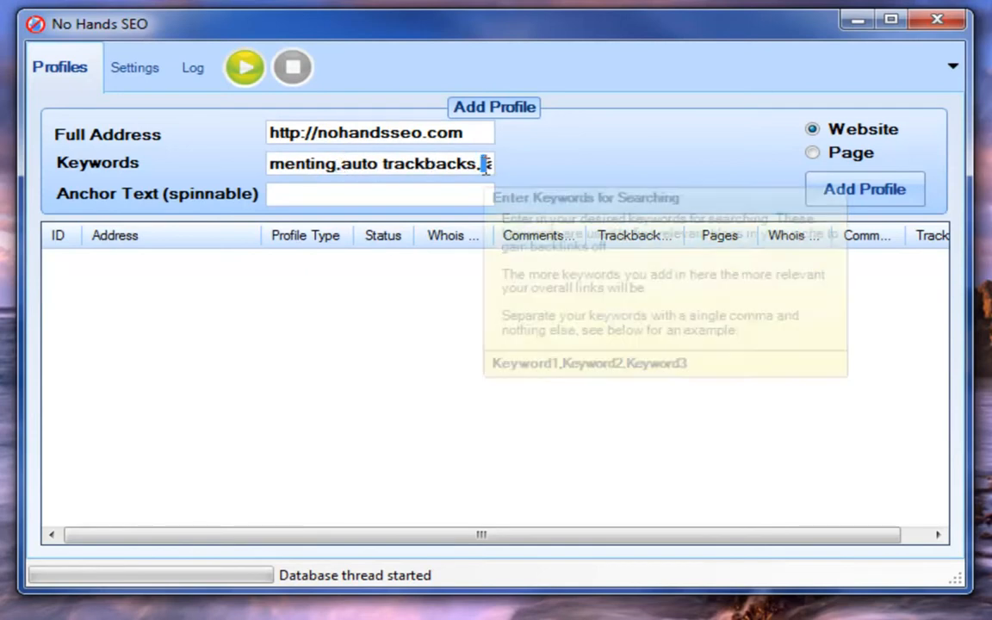
left_click_drag(485, 169, 508, 162)
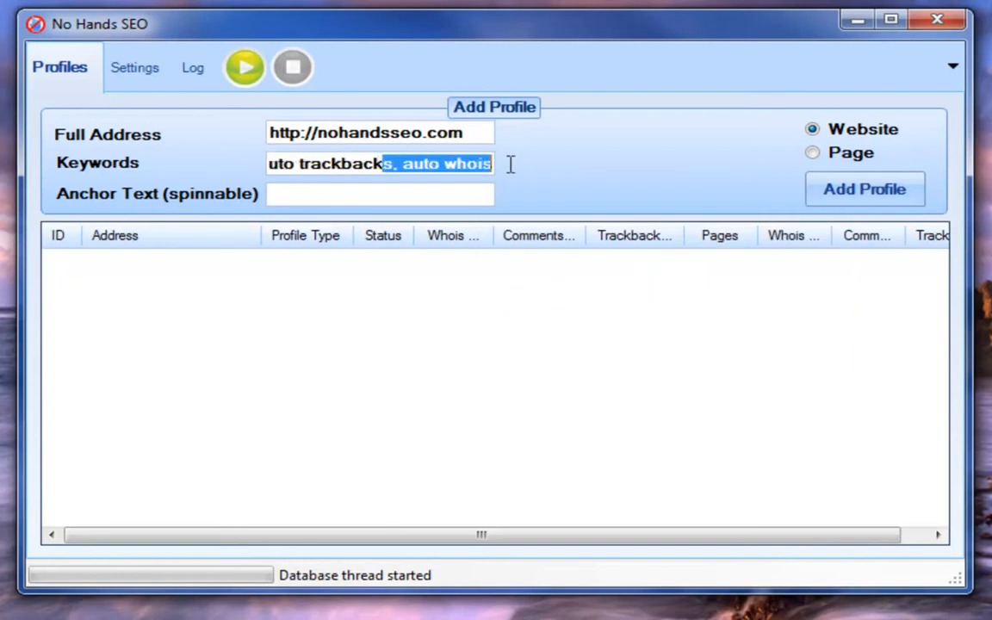
Step: Enter No Hands SEO as the anchor text
left_click(444, 191)
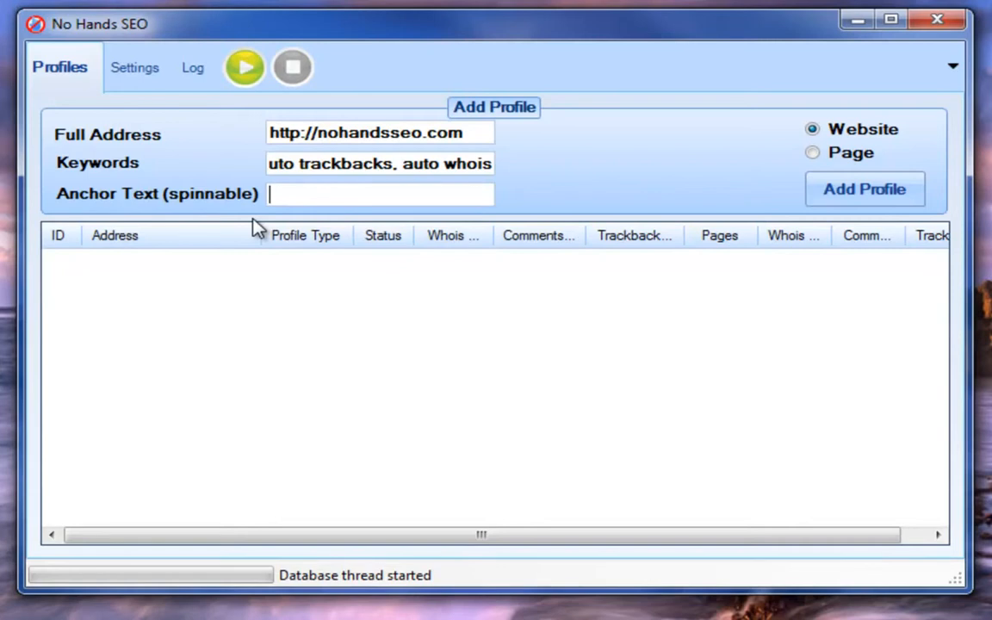
key("Tab")
key("Tab")
type("No Hands SEO")
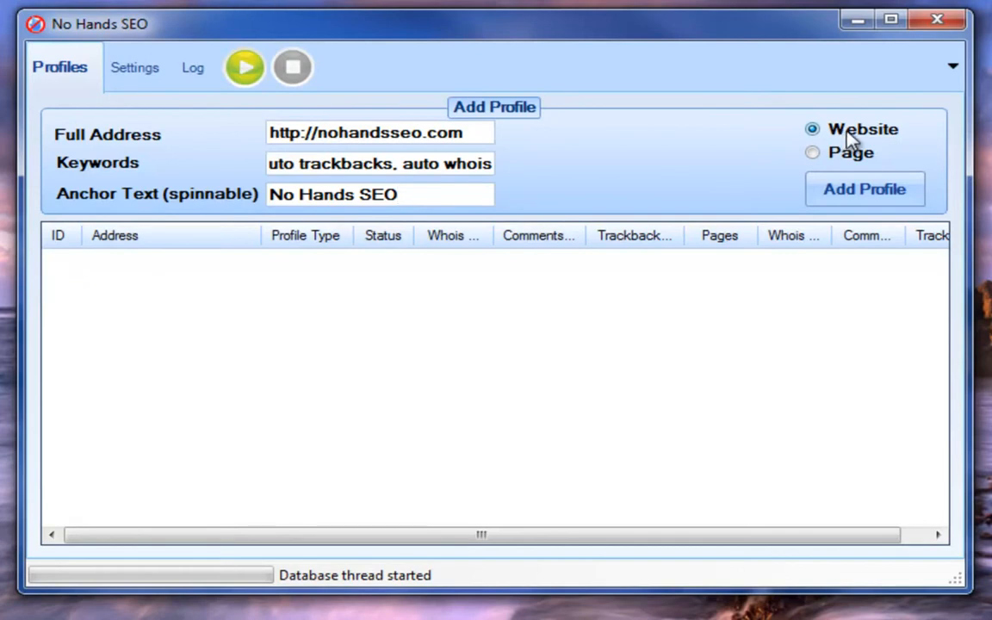
Step: Add the website profile and start the automated link-building run
left_click(847, 191)
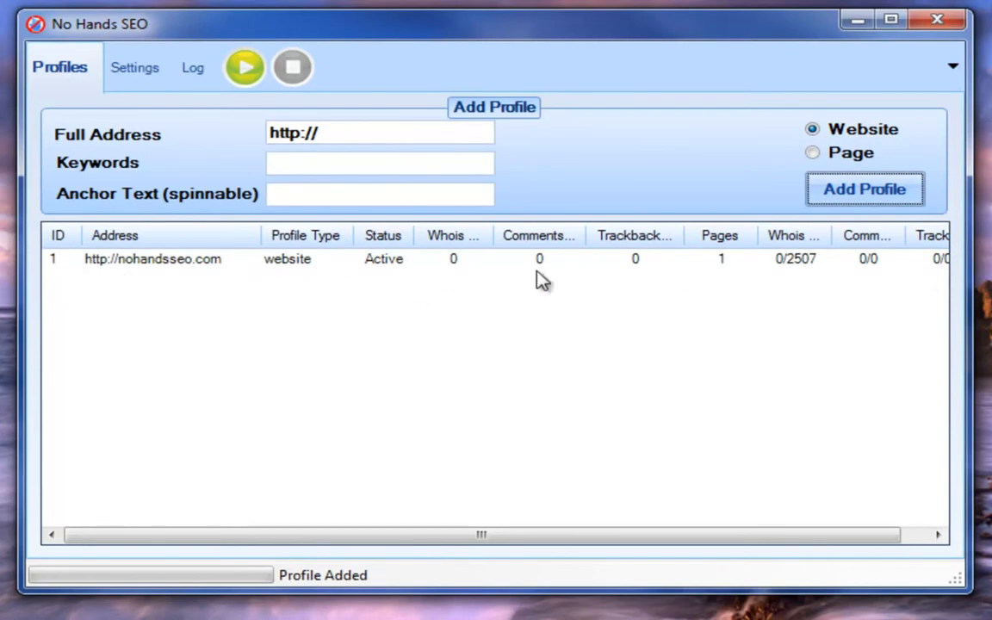
left_click(248, 73)
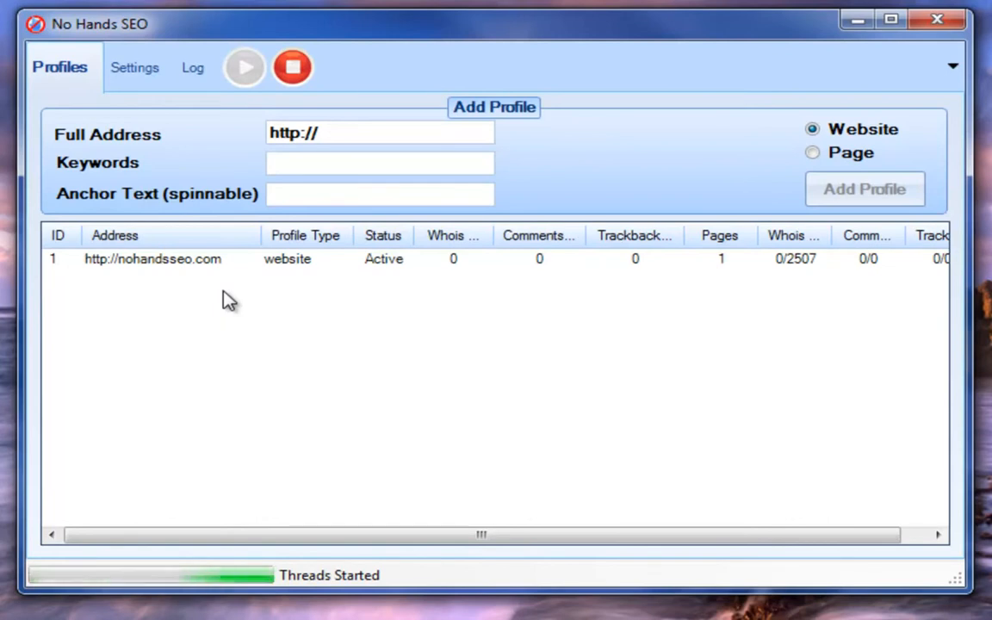
Step: Open the work log and read through its whois, blog comment and trackback entries
left_click(190, 73)
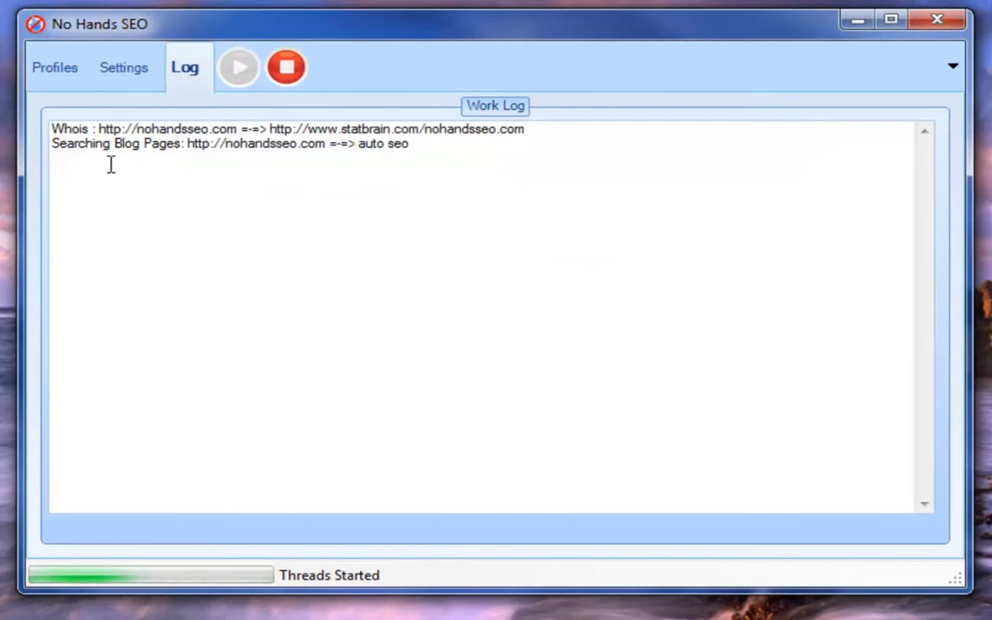
left_click_drag(52, 128, 548, 134)
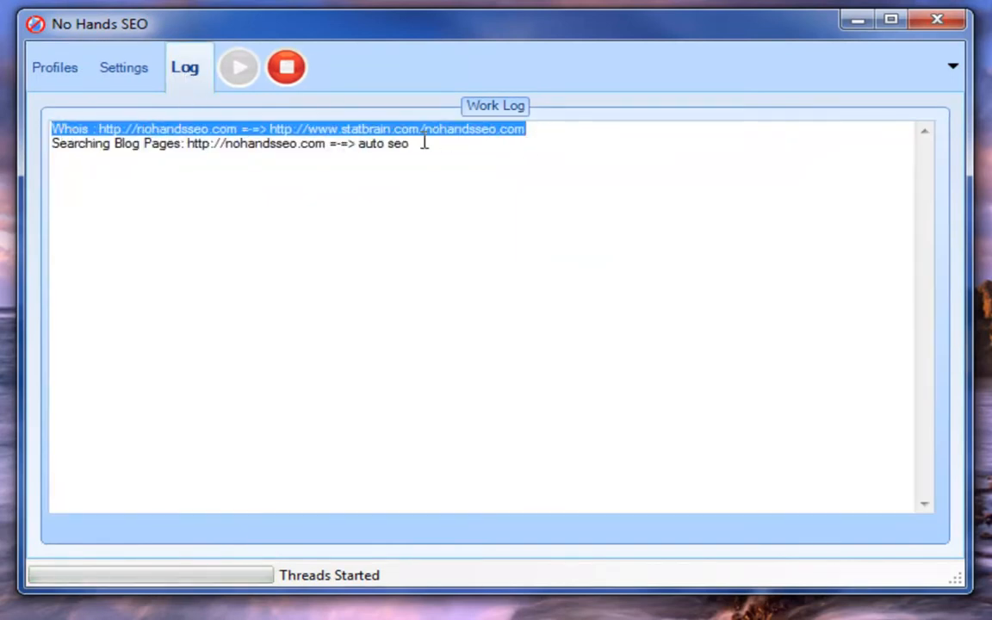
left_click_drag(52, 143, 411, 151)
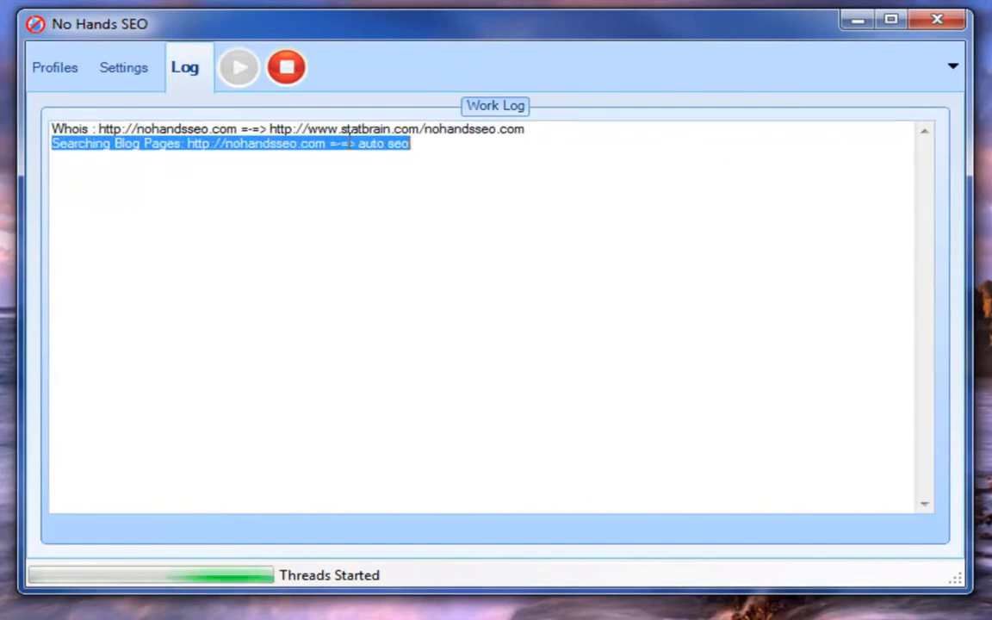
left_click_drag(358, 143, 410, 143)
left_click(427, 144)
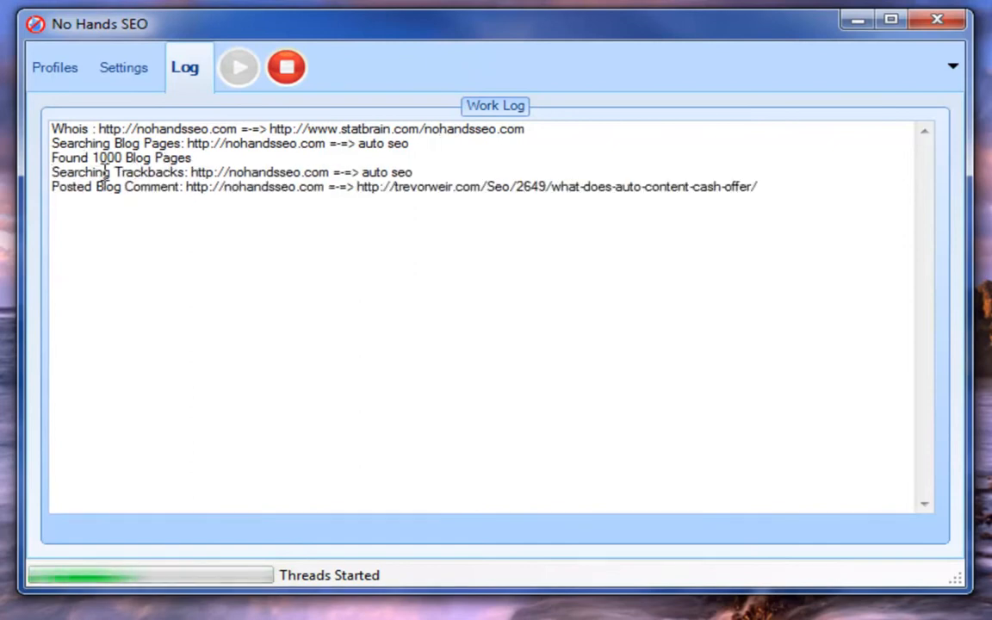
left_click_drag(76, 171, 423, 171)
left_click(427, 172)
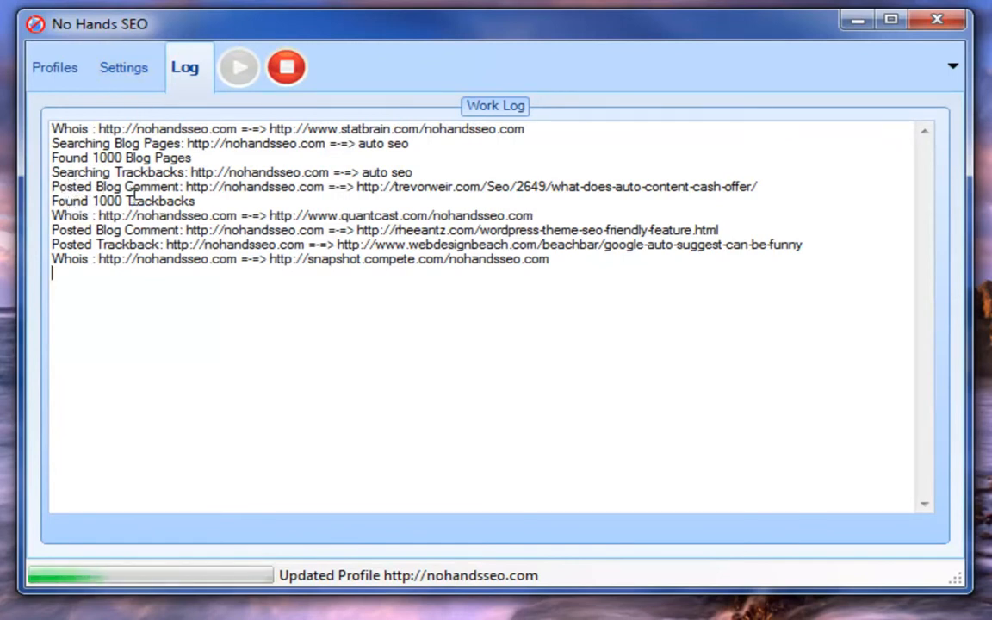
left_click_drag(81, 200, 195, 200)
left_click_drag(91, 157, 166, 158)
left_click_drag(89, 258, 162, 259)
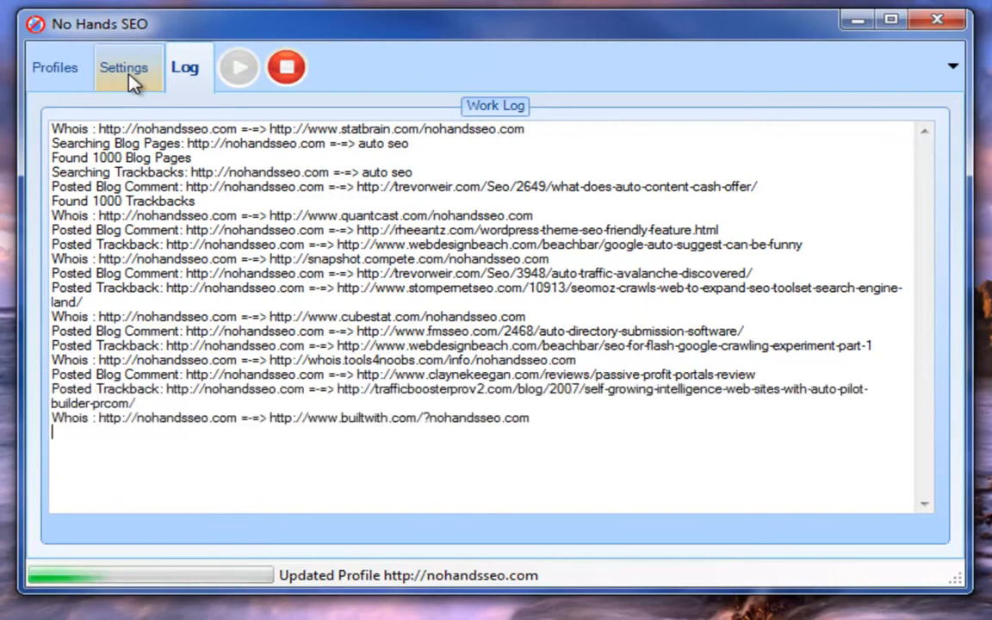
Step: Open the settings and examine the proxy list and the ping and whois service lists
left_click(129, 69)
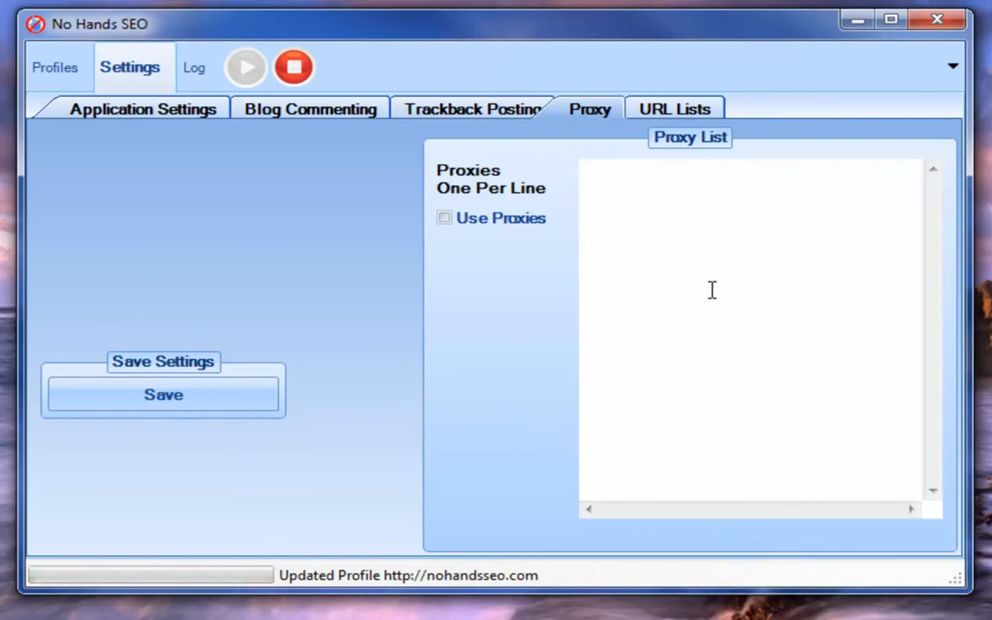
mouse_move(712, 287)
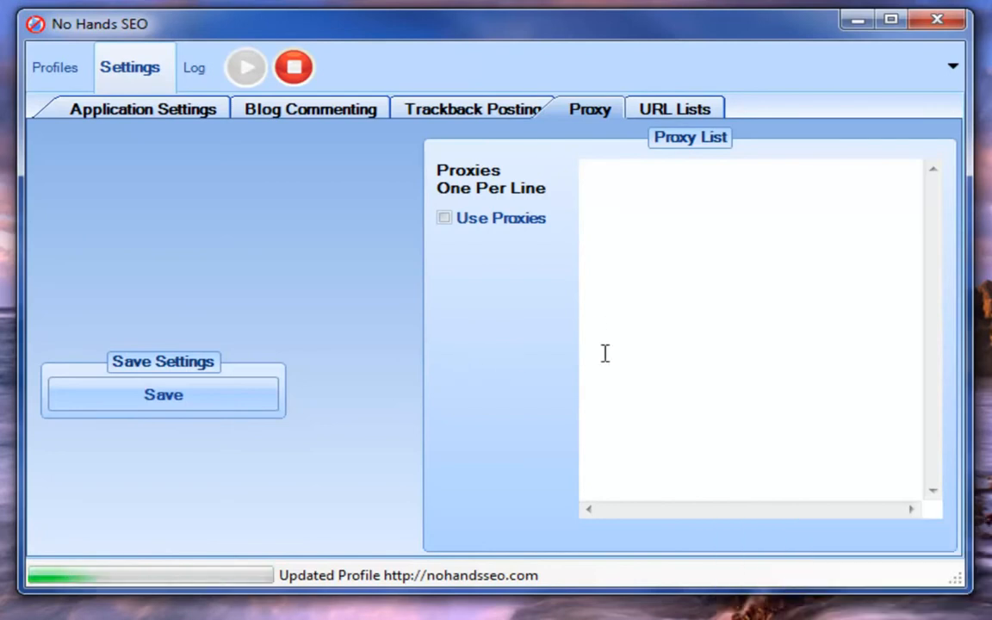
mouse_move(627, 353)
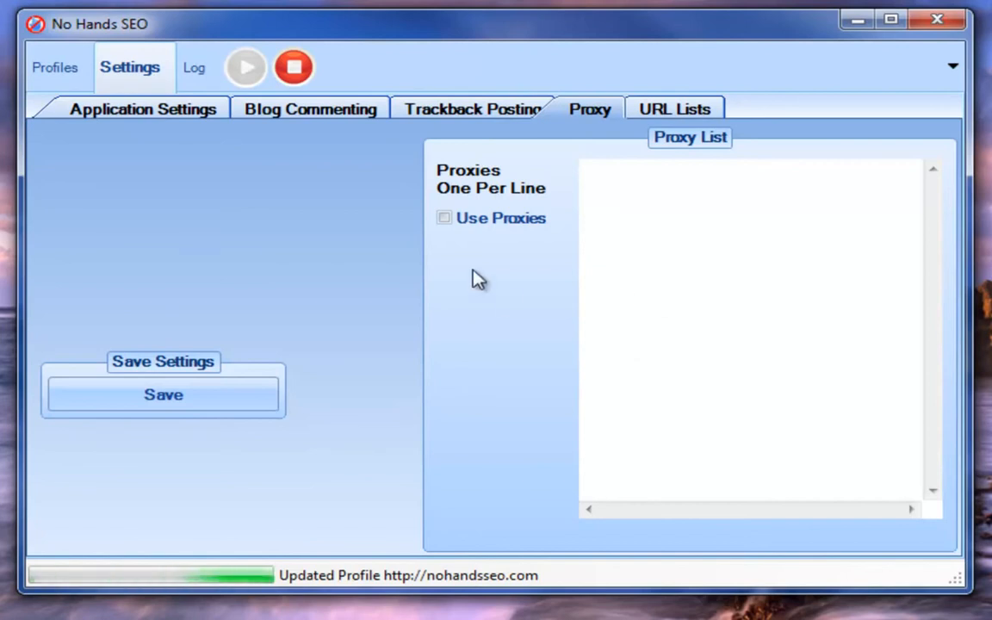
left_click(170, 121)
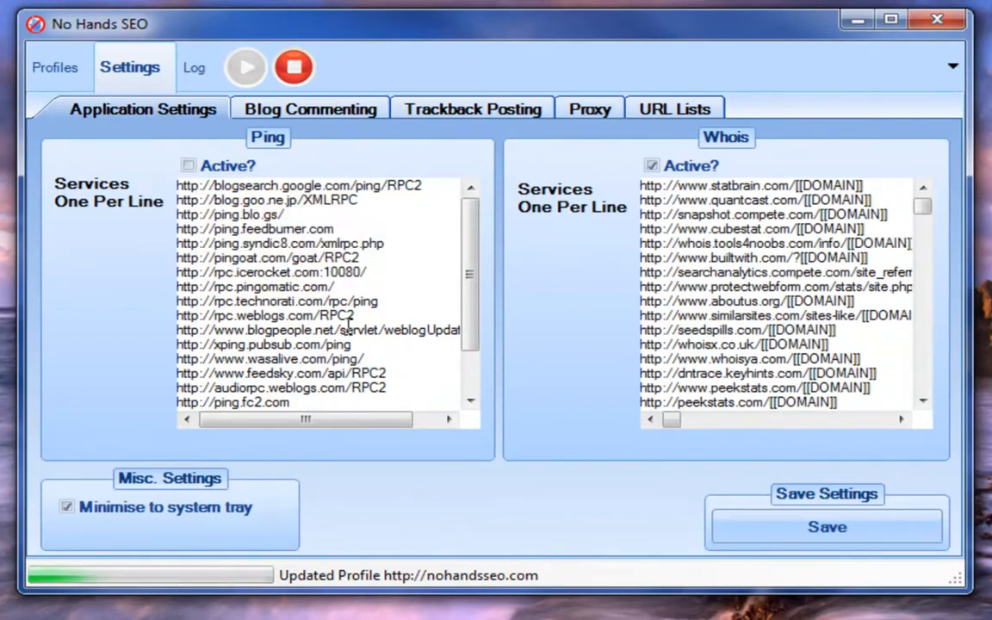
mouse_move(304, 286)
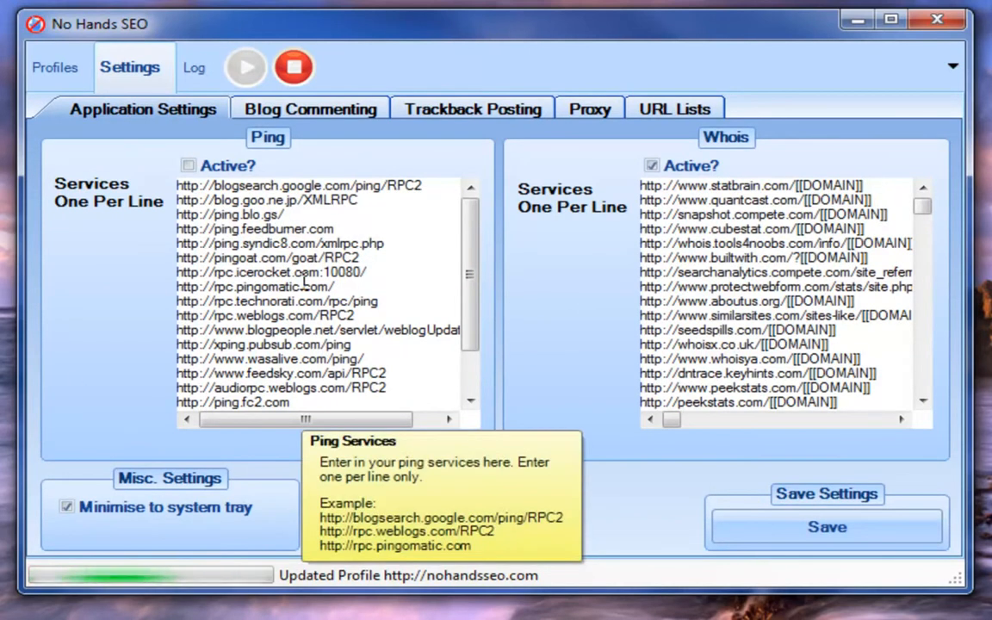
mouse_move(189, 166)
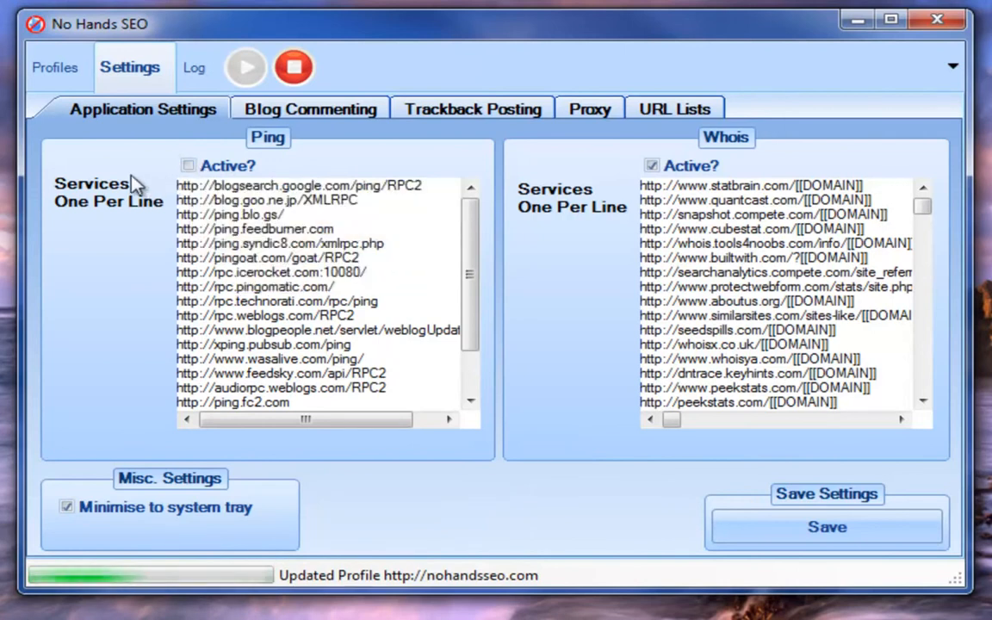
mouse_move(469, 222)
left_mouse_down()
mouse_move(470, 310)
mouse_move(474, 216)
left_mouse_up()
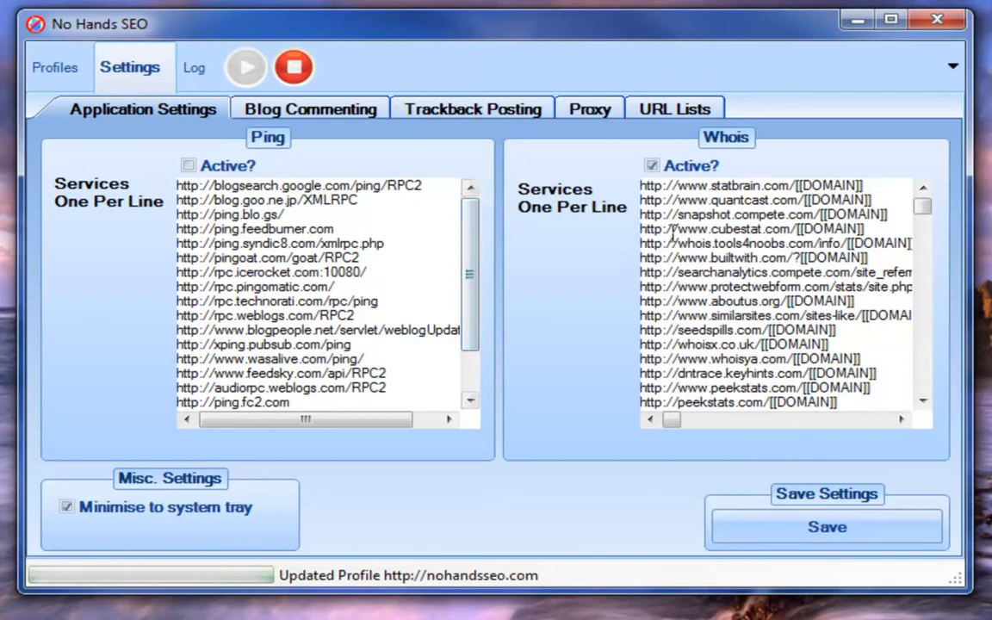
left_click_drag(668, 202, 681, 215)
left_click(774, 244)
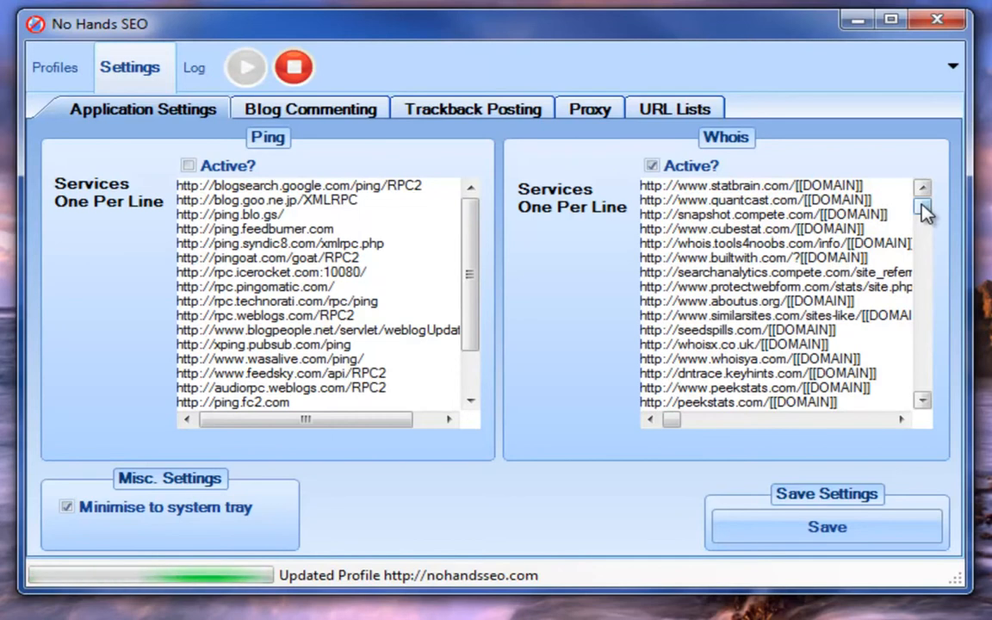
scroll(907, 259, "down", 20)
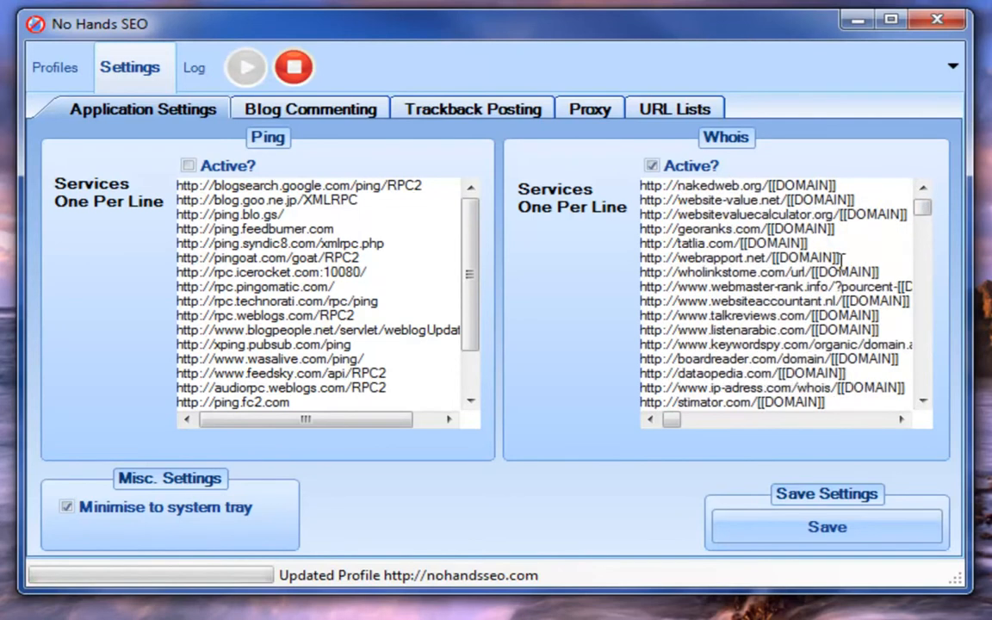
scroll(859, 250, "down", 20)
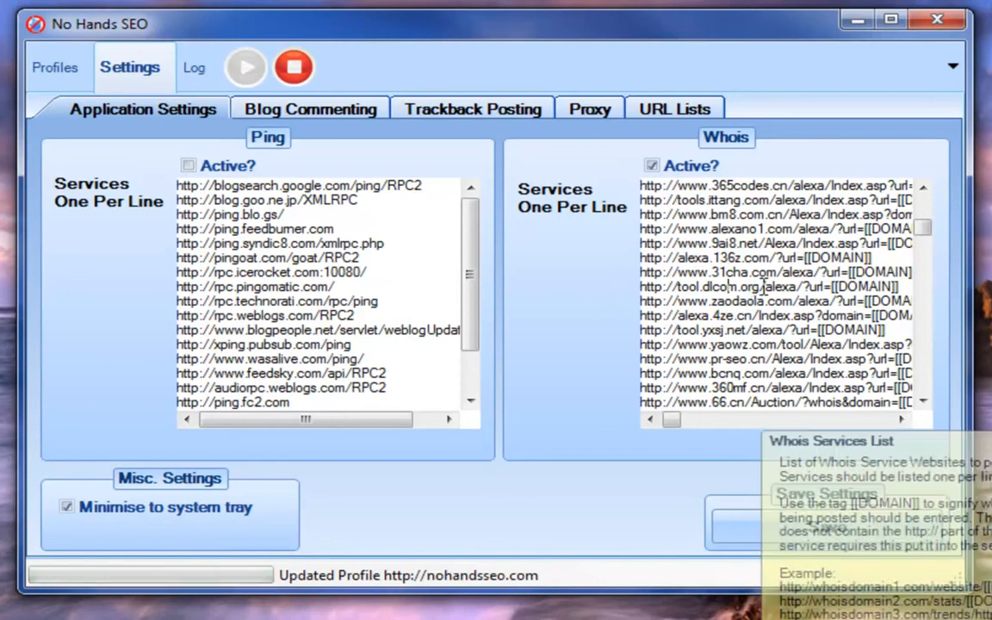
Step: Toggle the Whois Active option off and back on
left_click(653, 165)
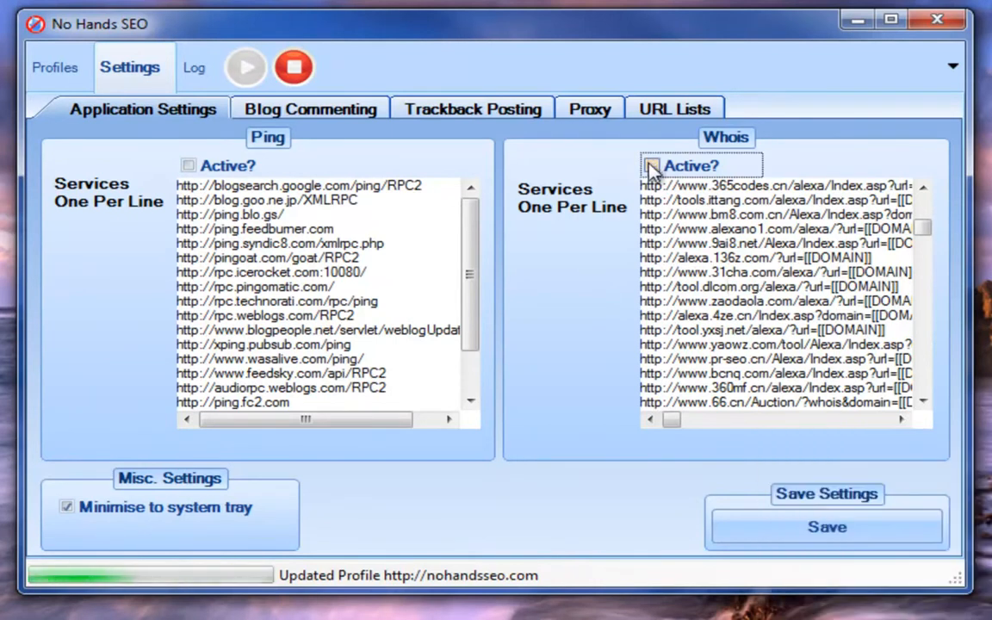
left_click(652, 165)
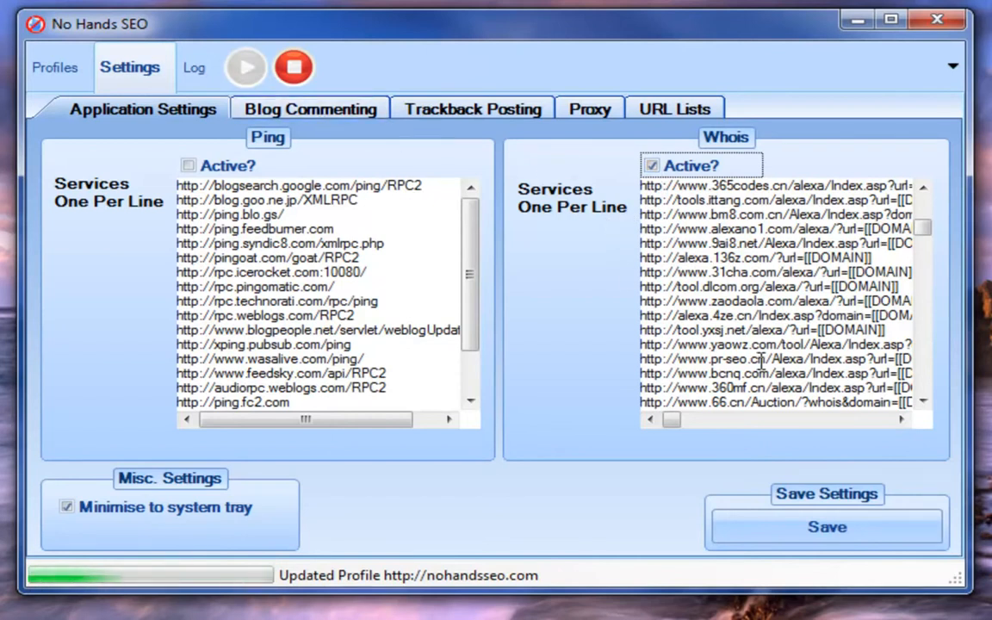
mouse_move(716, 362)
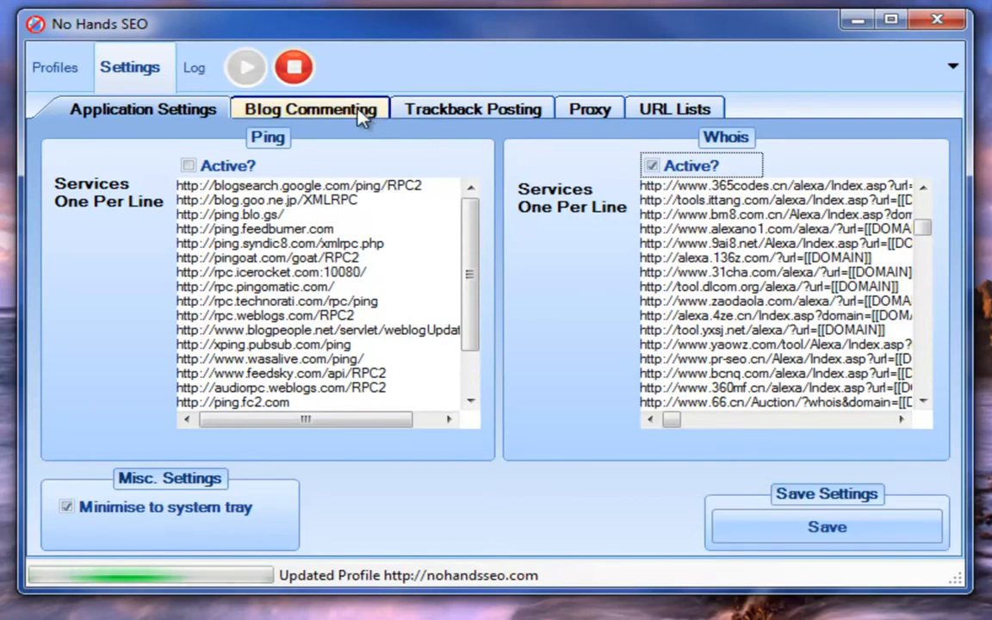
Step: Examine the Blog Commenting and Trackback Posting settings
left_click(317, 107)
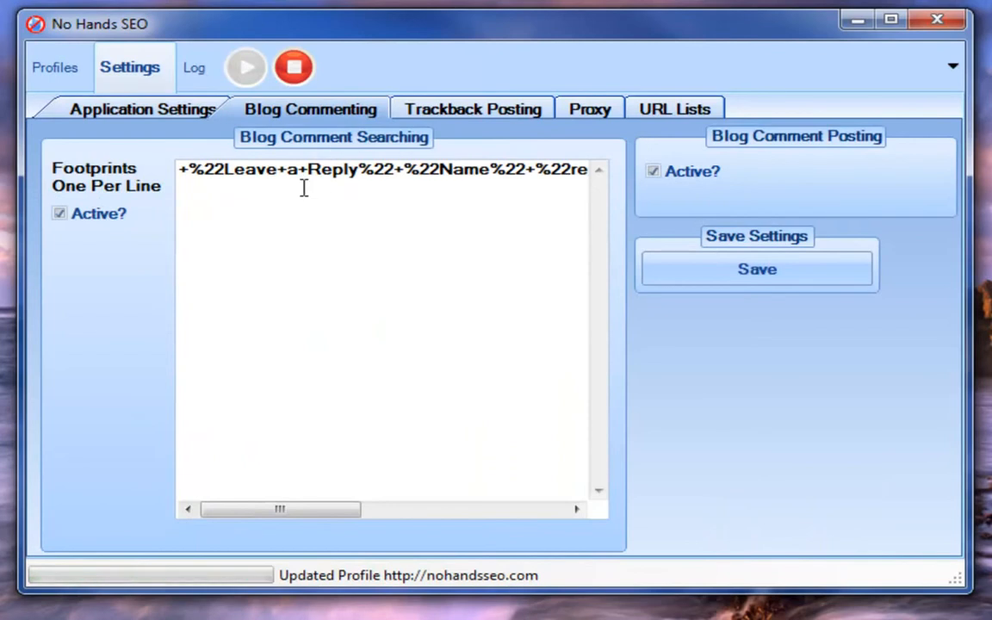
mouse_move(303, 186)
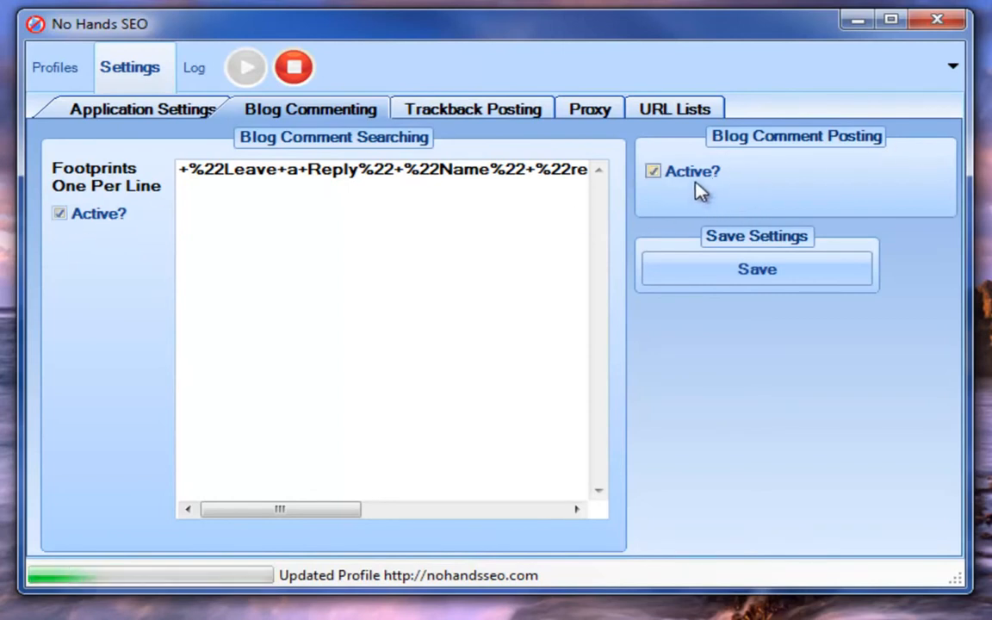
left_click(504, 115)
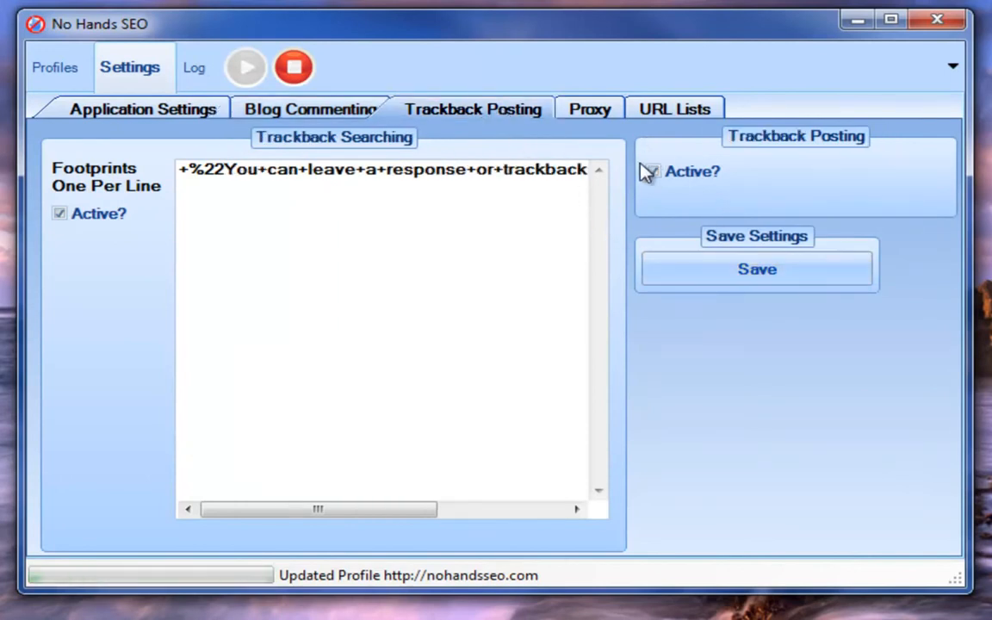
Step: Open the URL Lists settings and examine the domain block list and the target profile choices for adding URLs
left_click(682, 114)
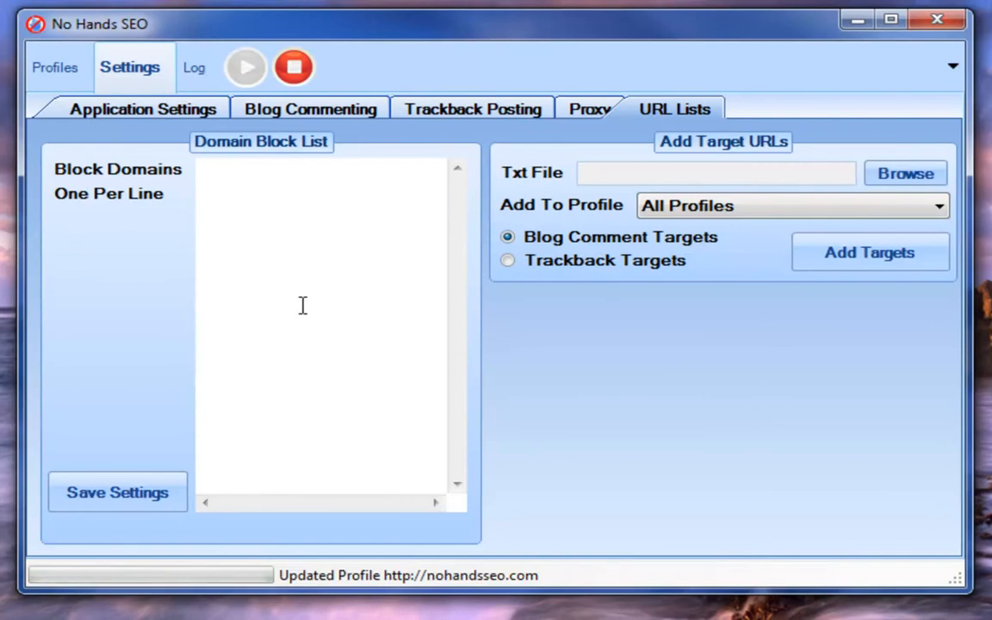
mouse_move(304, 292)
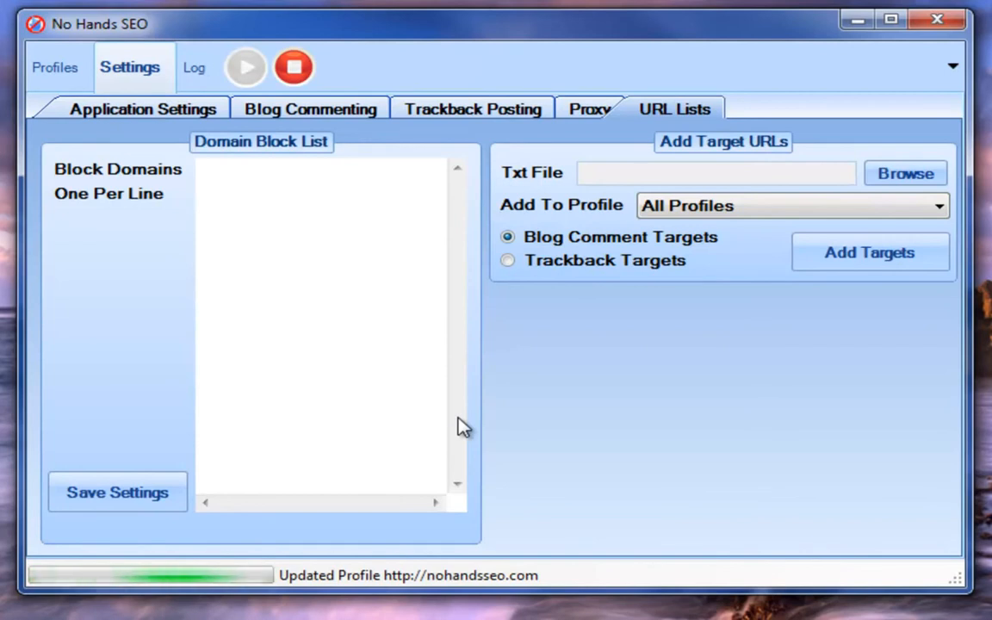
left_click(238, 288)
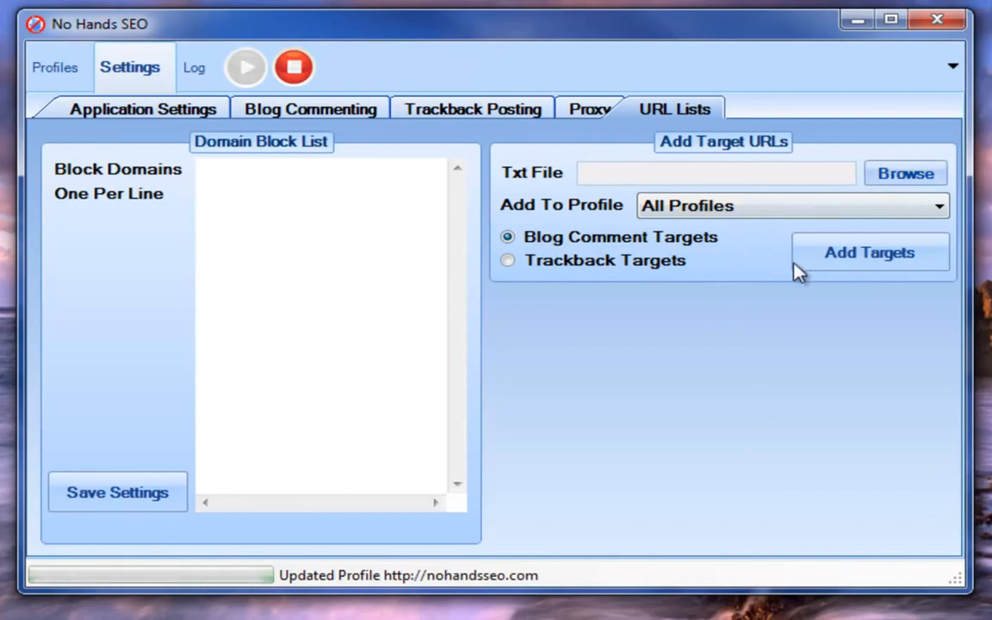
left_click(810, 210)
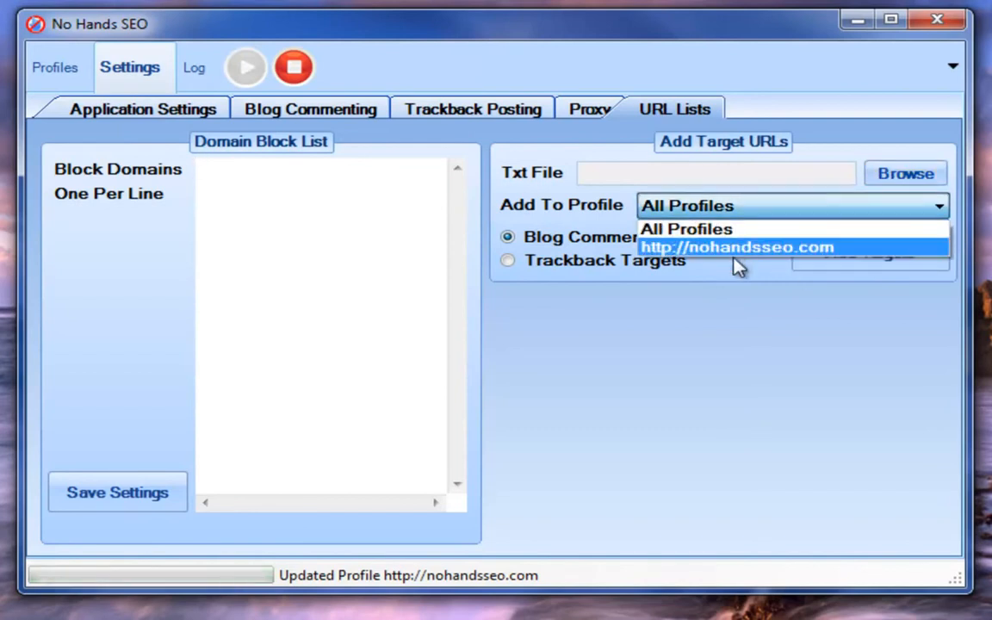
left_click(733, 266)
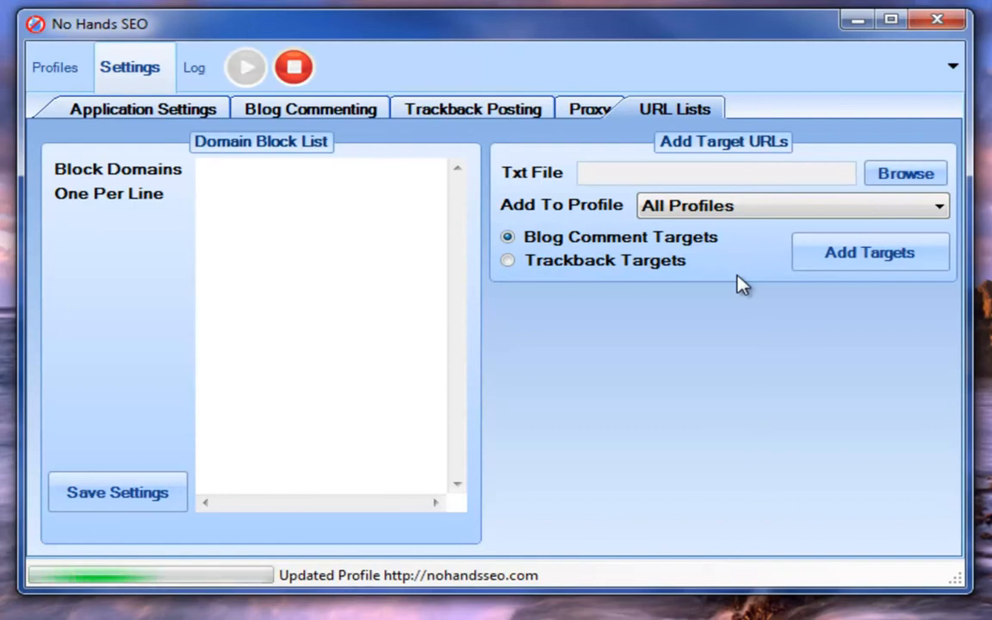
Step: Return to the work log and scroll through its latest entries
left_click(185, 67)
left_click_drag(924, 172, 822, 371)
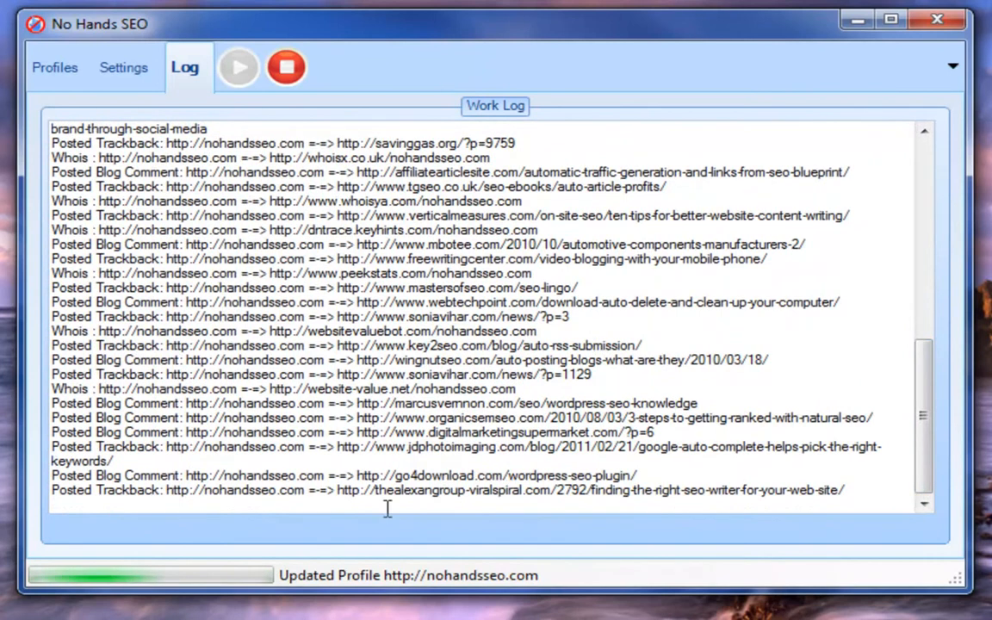
scroll(367, 353, "up", 13)
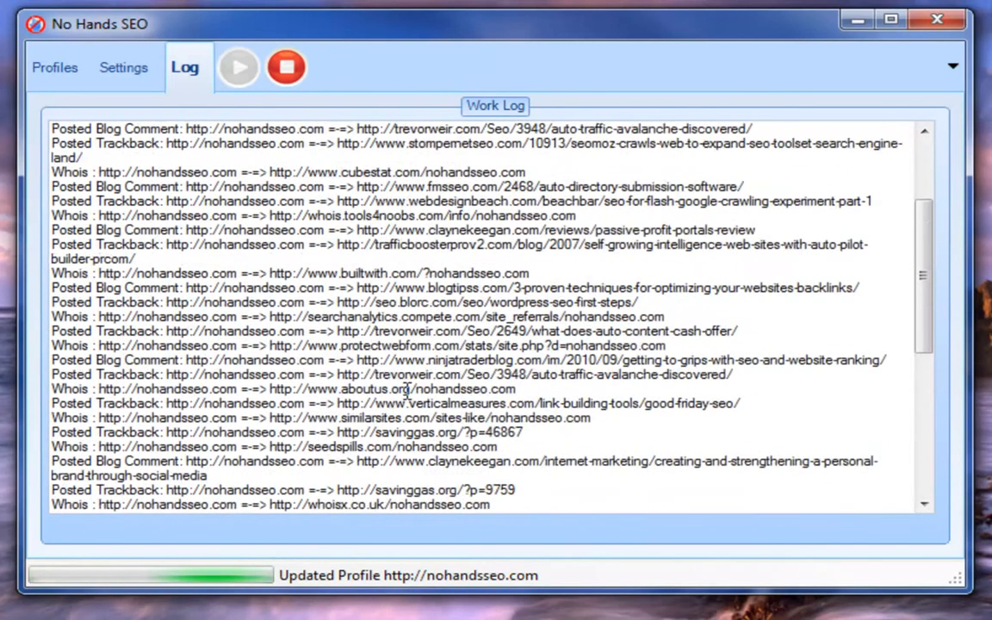
Step: Open the profiles list, select the nohandsseo.com profile and widen its columns to read the posted counts and progress figures
left_click(43, 68)
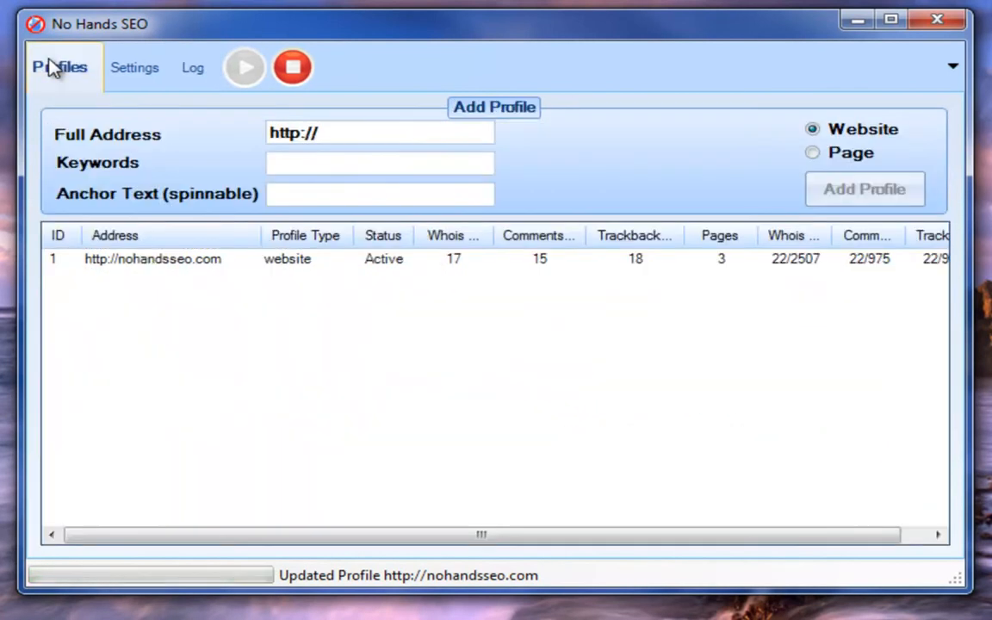
left_click(460, 259)
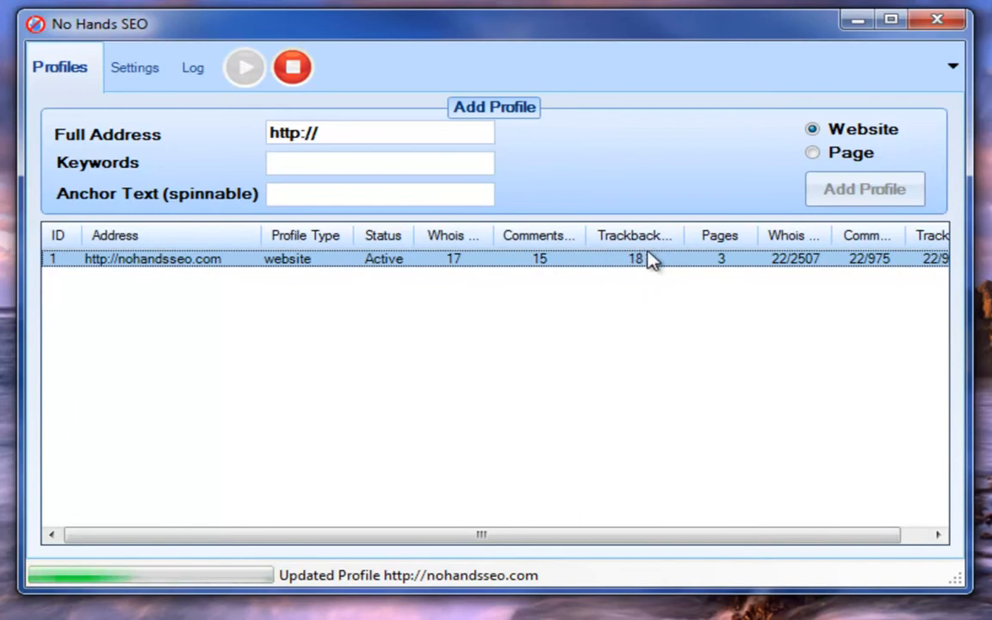
left_click_drag(690, 249, 728, 242)
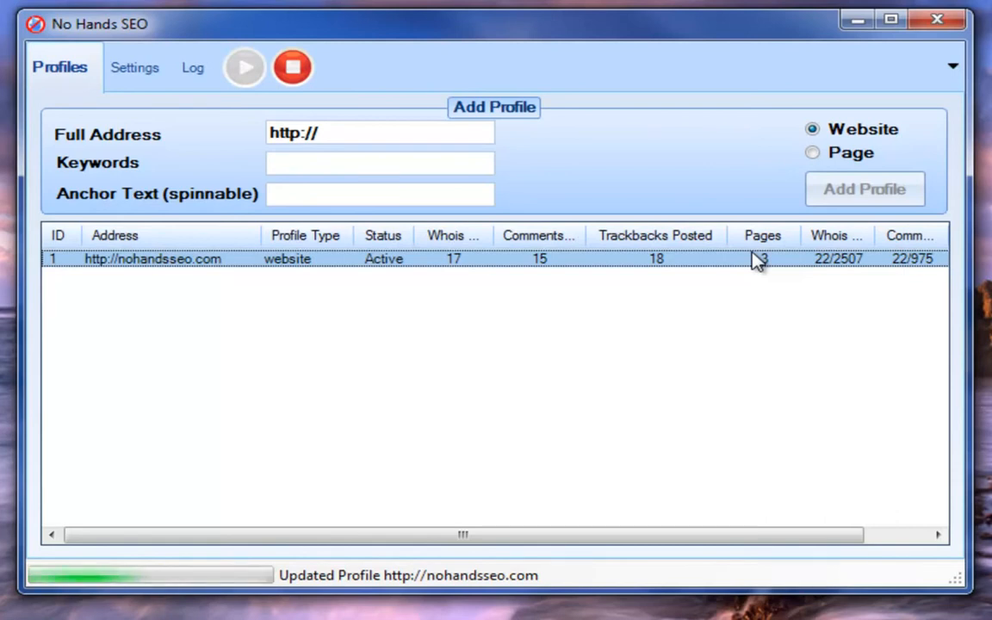
left_click_drag(693, 536, 882, 529)
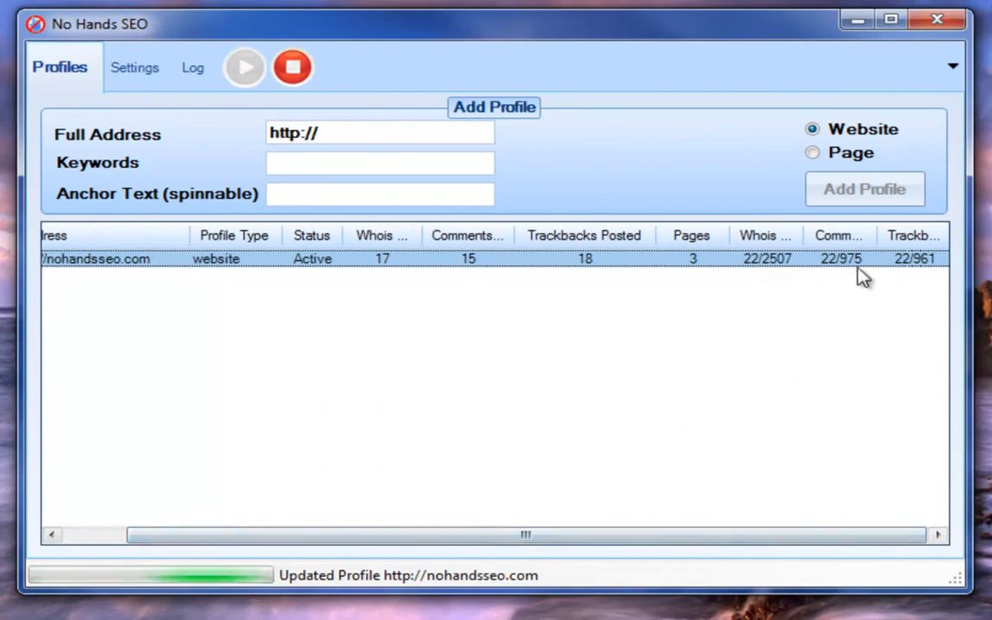
left_click_drag(872, 234, 918, 234)
left_click_drag(817, 534, 870, 536)
left_click_drag(949, 235, 991, 232)
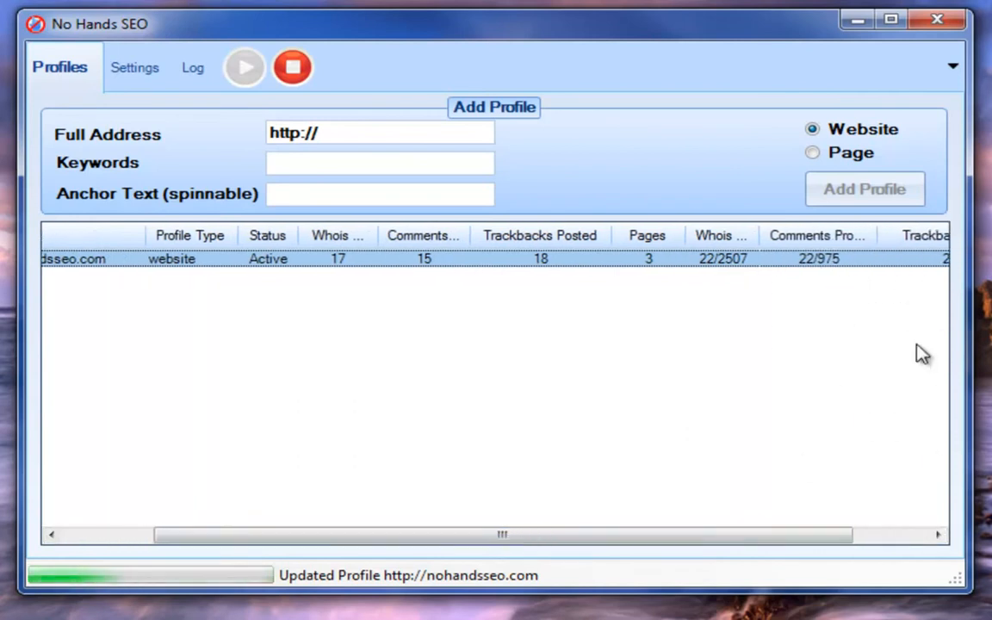
left_click_drag(835, 533, 957, 538)
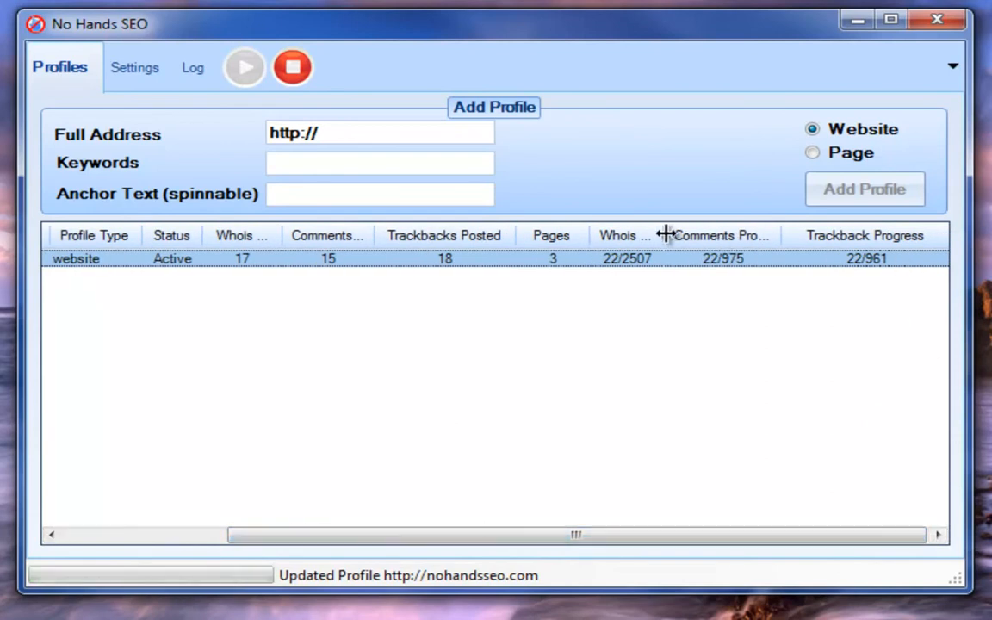
left_click_drag(664, 233, 728, 233)
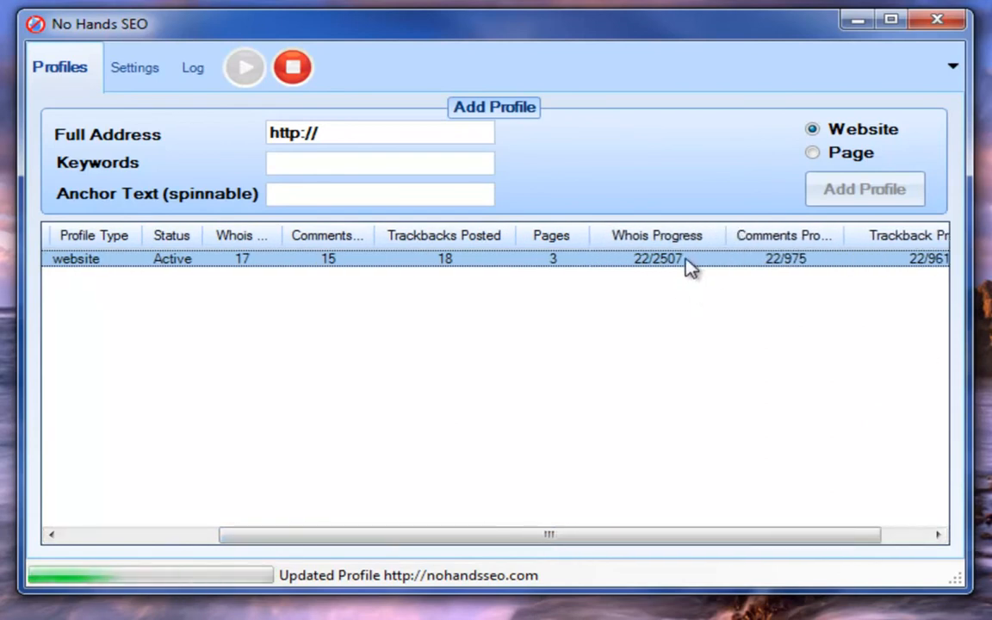